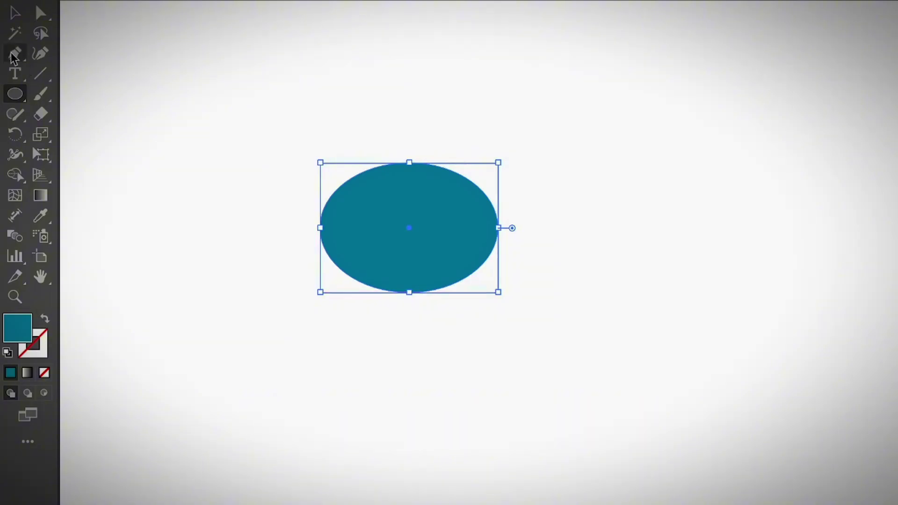
- Draw a closed triangular tail under the teal ellipse with the Pen tool, then select both shapes
{"action": "left_click", "coordinate": [14, 54]}
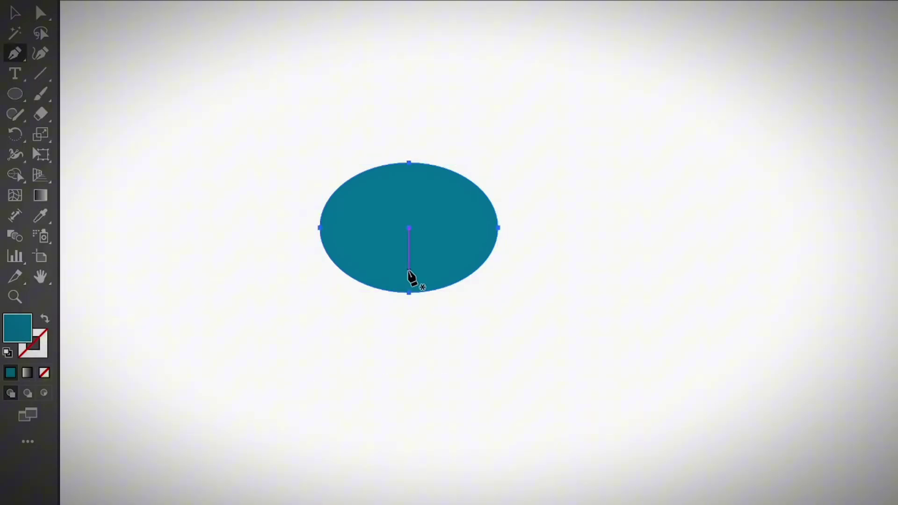
{"action": "left_click_drag", "start_coordinate": [409, 270], "coordinate": [472, 270]}
{"action": "left_click", "coordinate": [476, 269]}
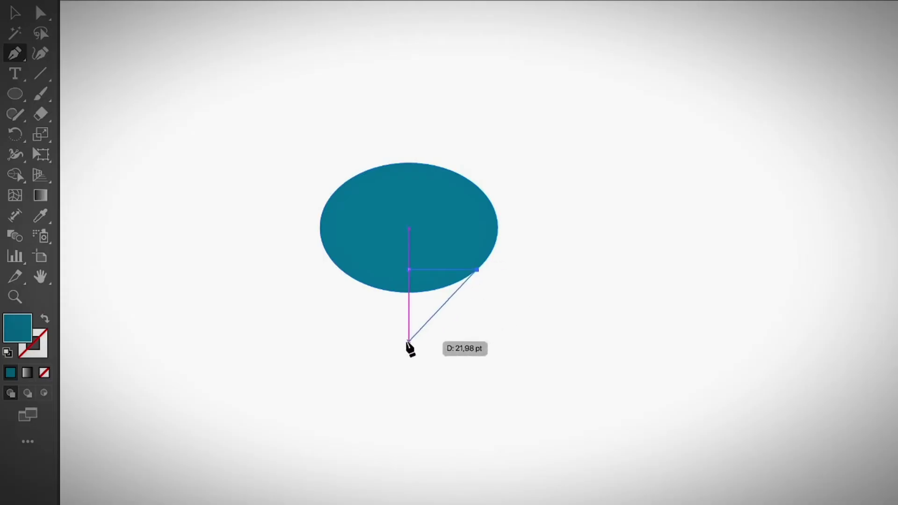
{"action": "left_click", "coordinate": [404, 338]}
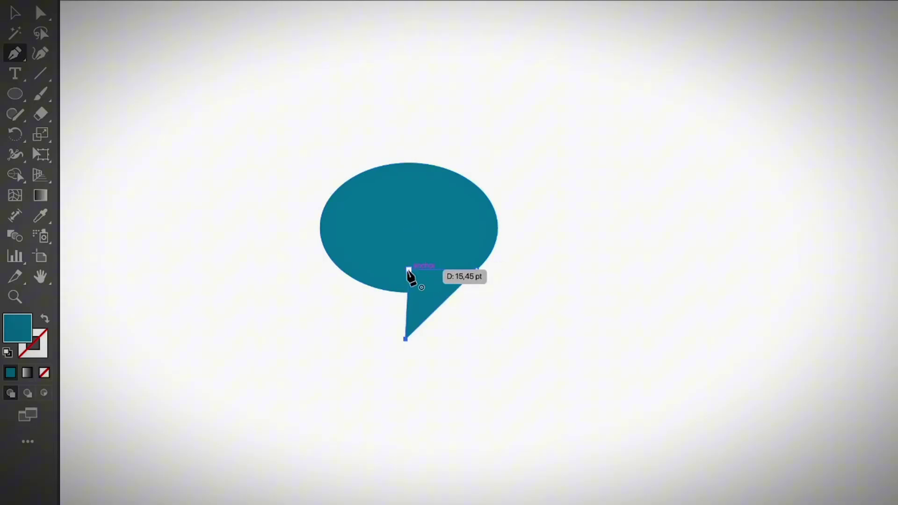
{"action": "left_click", "coordinate": [408, 269]}
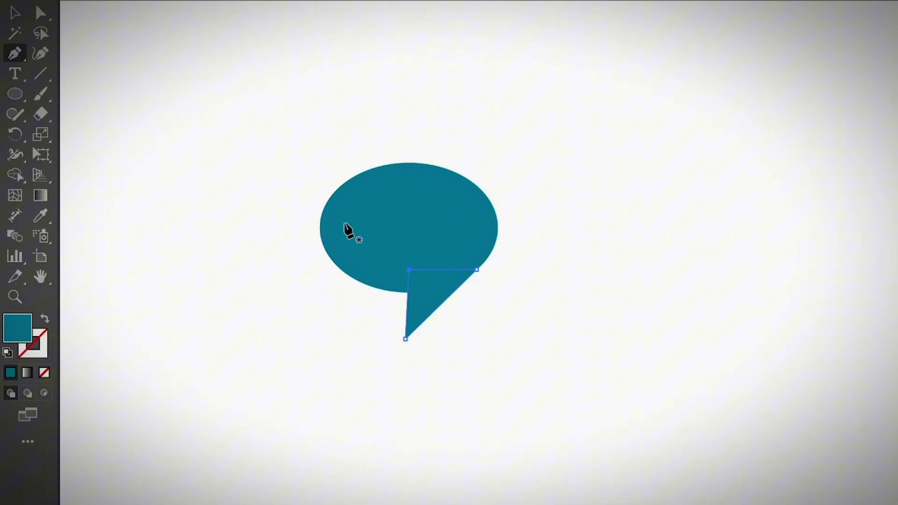
{"action": "key", "text": "v"}
{"action": "left_click_drag", "start_coordinate": [301, 145], "coordinate": [501, 367]}
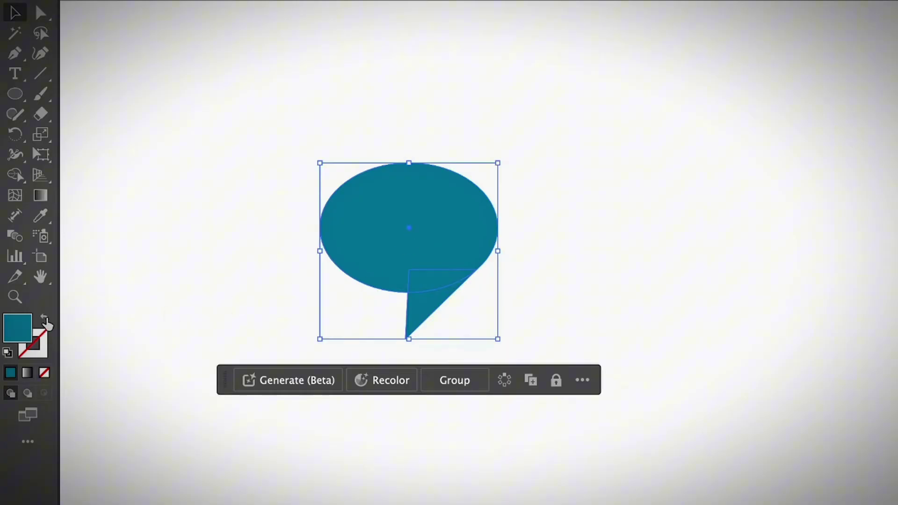
- Swap fill and stroke so the ellipse and tail become teal outlines, and select both
{"action": "left_click", "coordinate": [46, 321]}
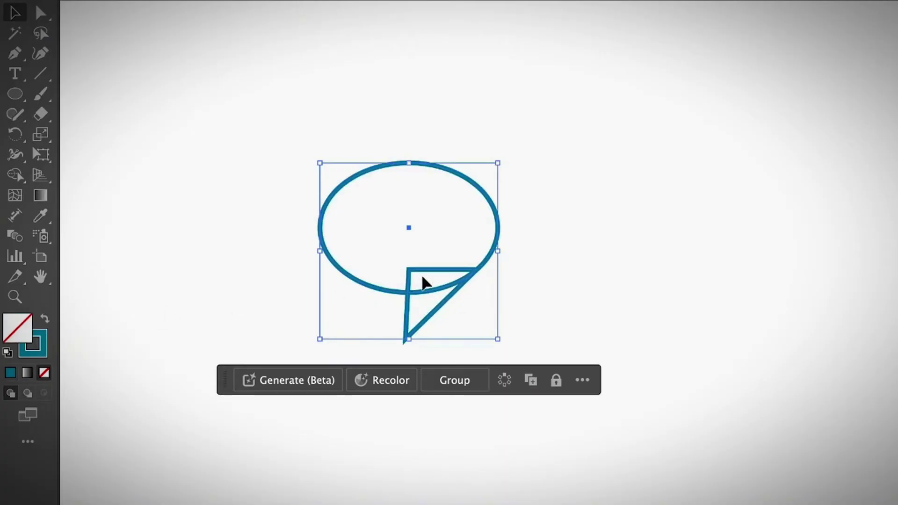
{"action": "left_click_drag", "start_coordinate": [538, 296], "coordinate": [284, 166]}
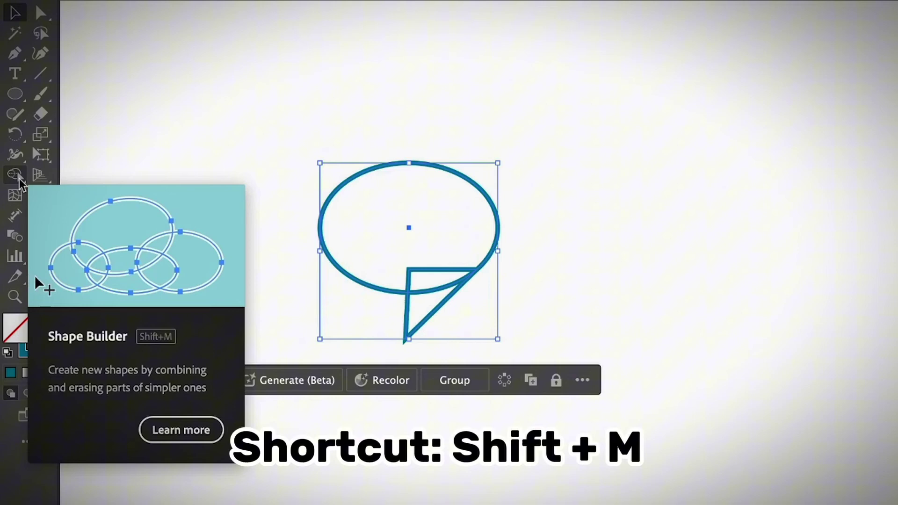
- Merge the ellipse and tail with Shape Builder, then round the tail's tip with Direct Selection
{"action": "left_click", "coordinate": [19, 177]}
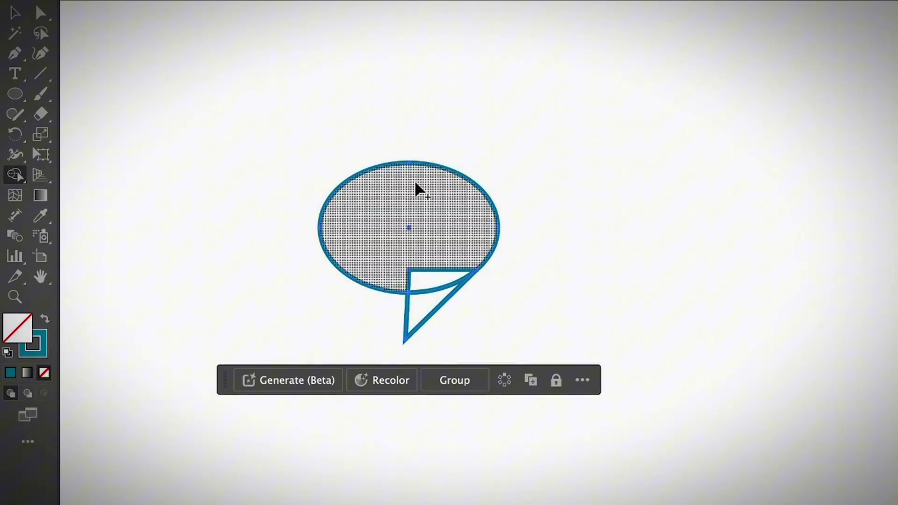
{"action": "mouse_move", "coordinate": [416, 185]}
{"action": "left_mouse_down"}
{"action": "mouse_move", "coordinate": [433, 216]}
{"action": "mouse_move", "coordinate": [441, 281]}
{"action": "mouse_move", "coordinate": [423, 311]}
{"action": "left_mouse_up"}
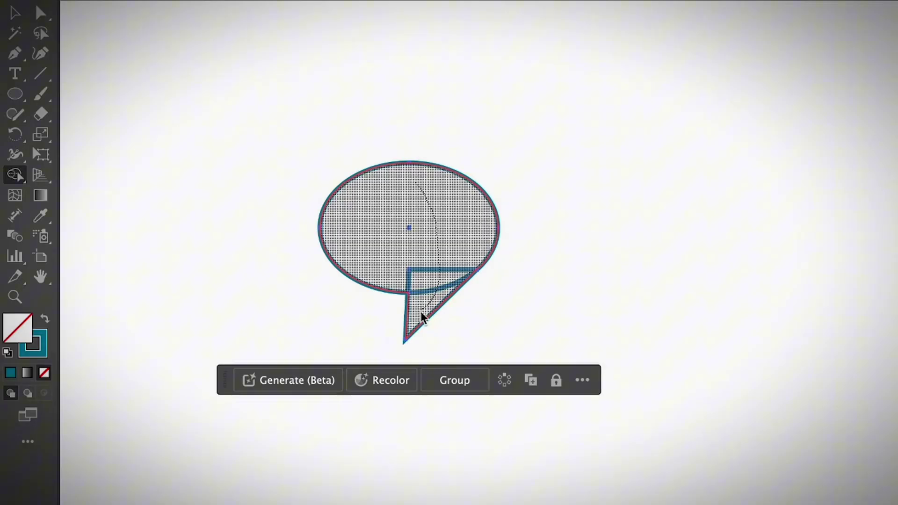
{"action": "left_click_drag", "start_coordinate": [422, 317], "coordinate": [423, 318]}
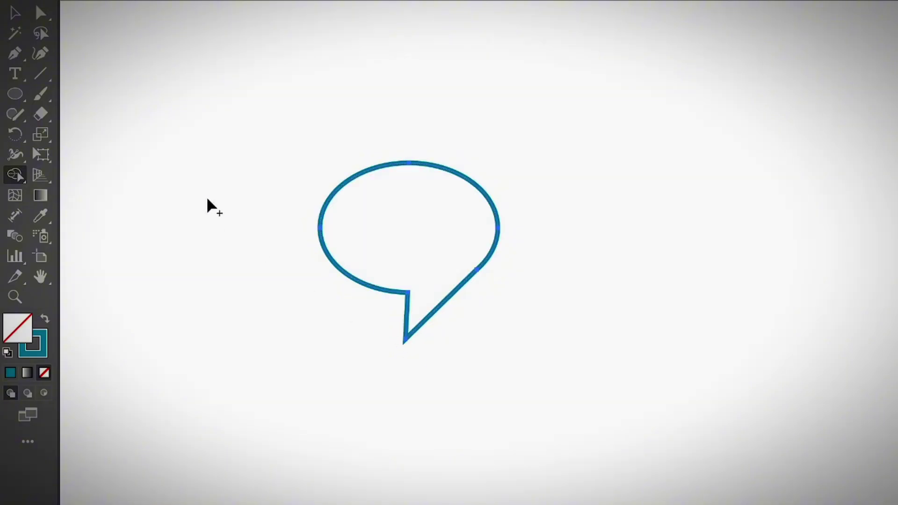
{"action": "left_click", "coordinate": [41, 13]}
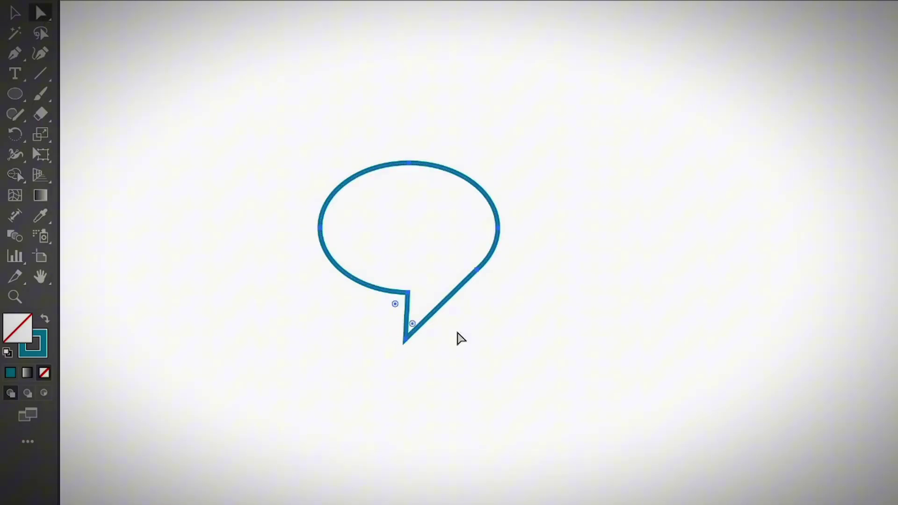
{"action": "left_click_drag", "start_coordinate": [412, 324], "coordinate": [410, 332]}
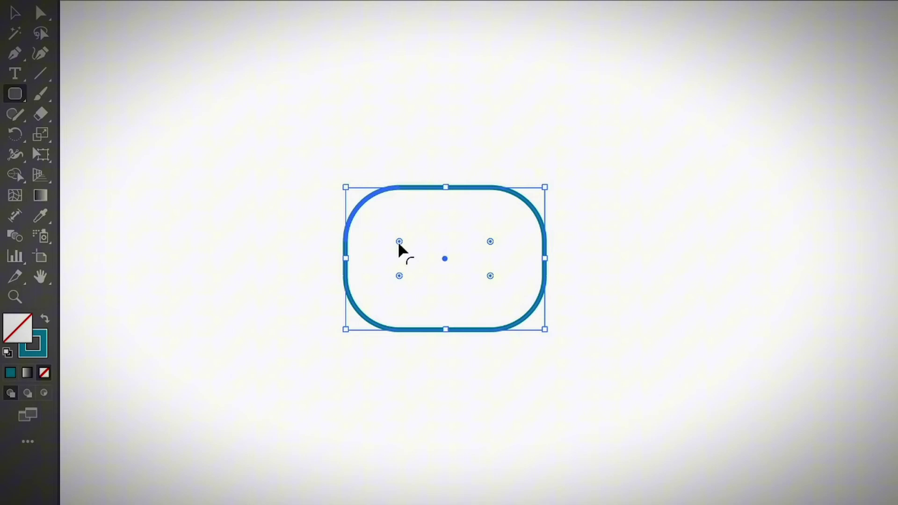
- Tighten the rounded rectangle's corners to about 5.47 pt and draw a triangular tail at its lower right
{"action": "left_click_drag", "start_coordinate": [399, 242], "coordinate": [356, 206]}
{"action": "left_click", "coordinate": [21, 58]}
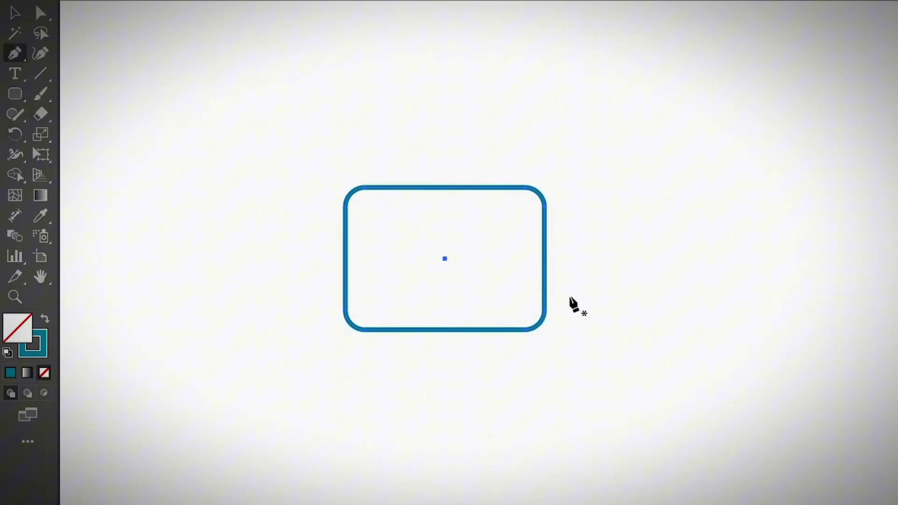
{"action": "left_click", "coordinate": [483, 309]}
{"action": "left_click", "coordinate": [531, 310]}
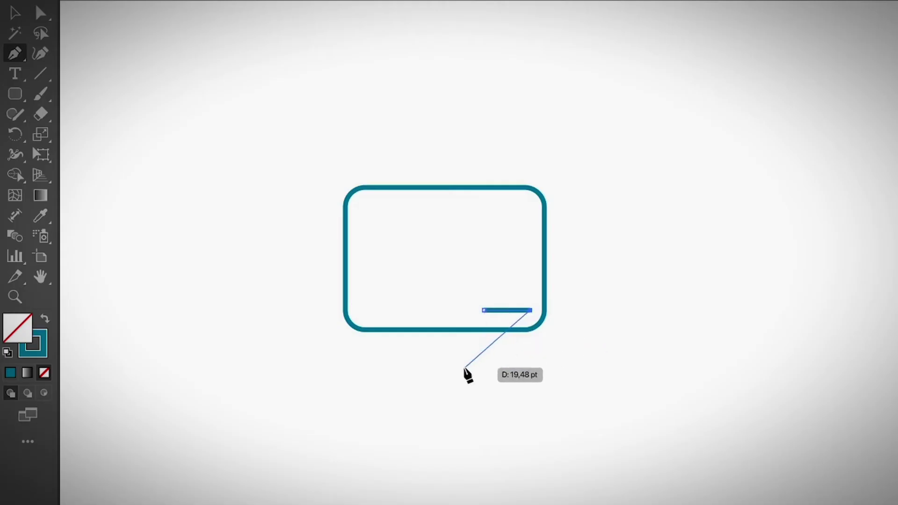
{"action": "left_click", "coordinate": [463, 367]}
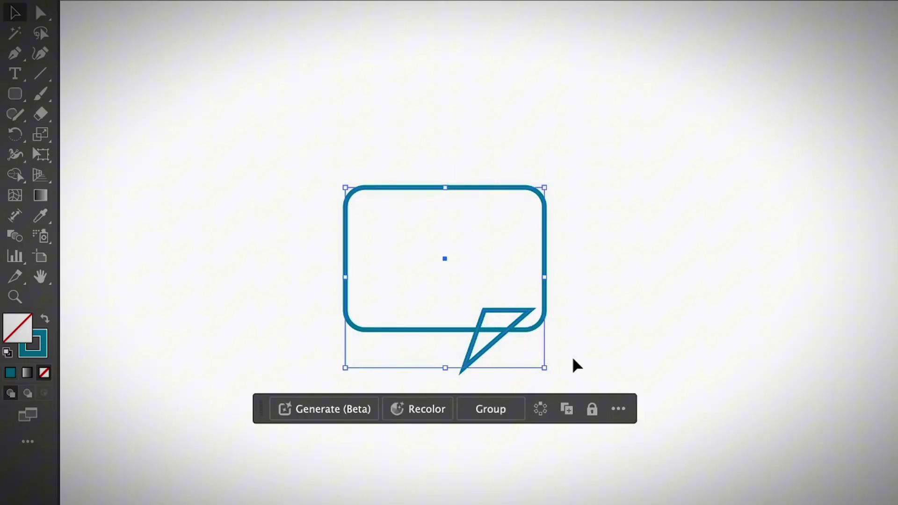
{"action": "left_click", "coordinate": [16, 175]}
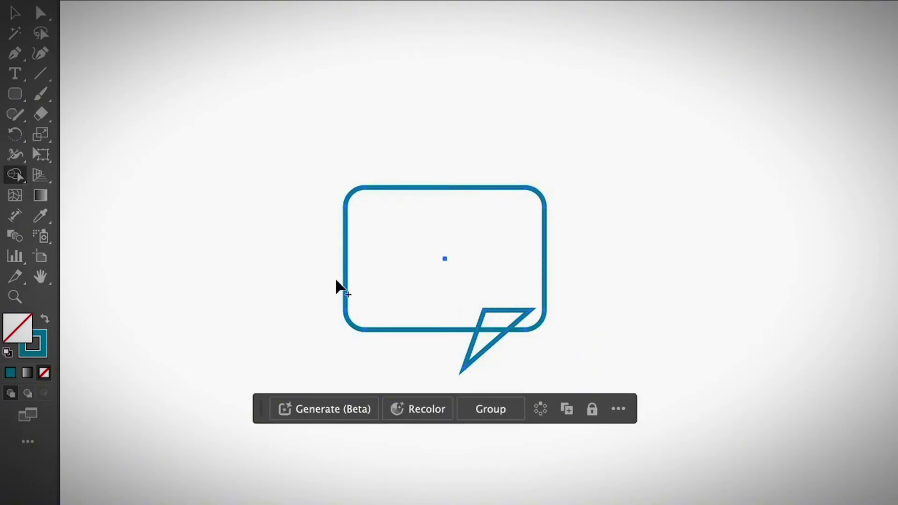
{"action": "left_click_drag", "start_coordinate": [488, 239], "coordinate": [485, 344]}
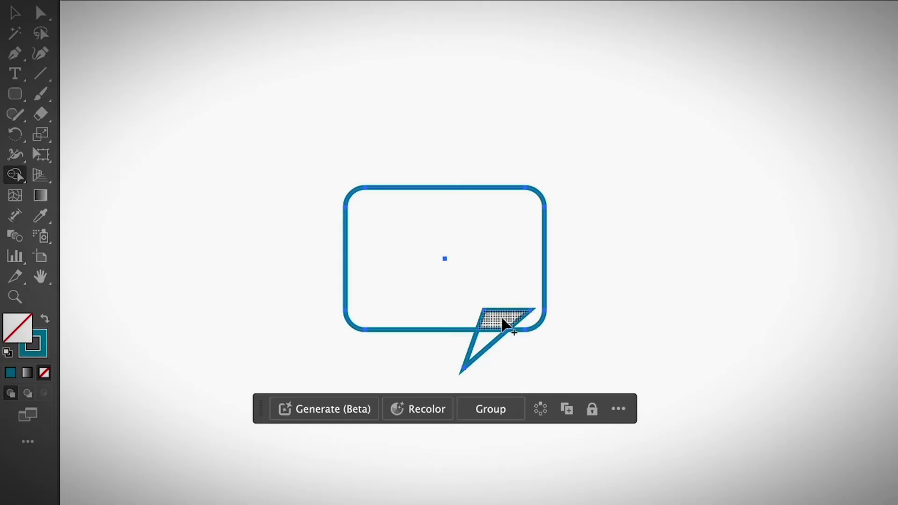
{"action": "left_click", "coordinate": [503, 322]}
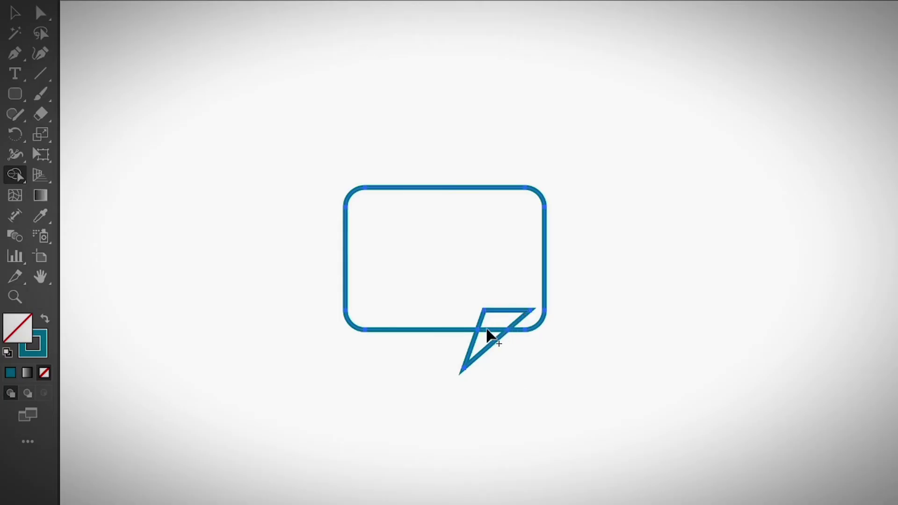
{"action": "key", "text": "v"}
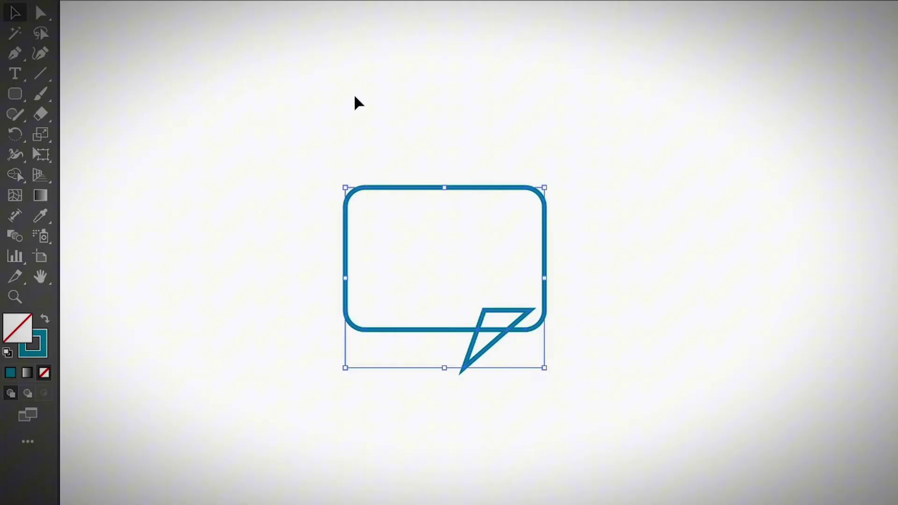
- Keep the rectangle and tail as teal outlines and merge them into one bubble with Shape Builder
{"action": "left_click_drag", "start_coordinate": [355, 100], "coordinate": [587, 423]}
{"action": "left_click", "coordinate": [44, 319]}
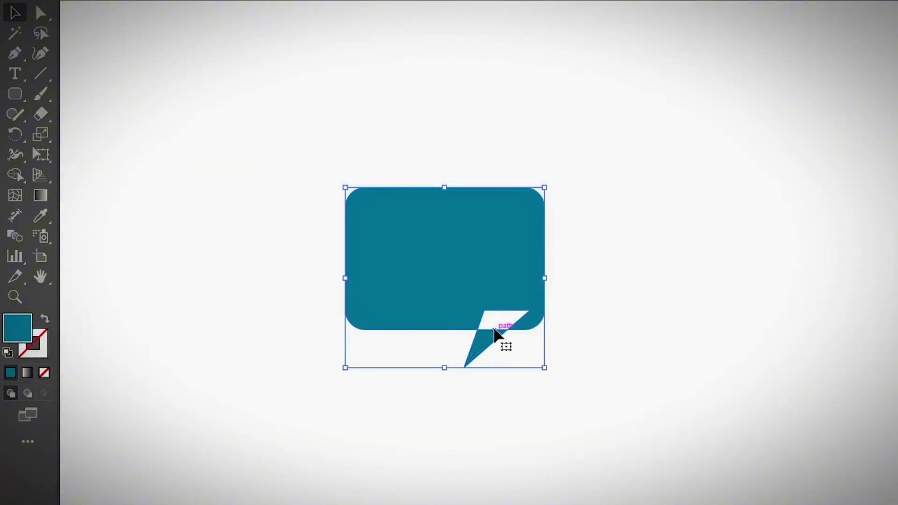
{"action": "key", "text": "shift+x"}
{"action": "mouse_move", "coordinate": [566, 360]}
{"action": "left_mouse_down"}
{"action": "mouse_move", "coordinate": [394, 268]}
{"action": "mouse_move", "coordinate": [311, 194]}
{"action": "left_mouse_up"}
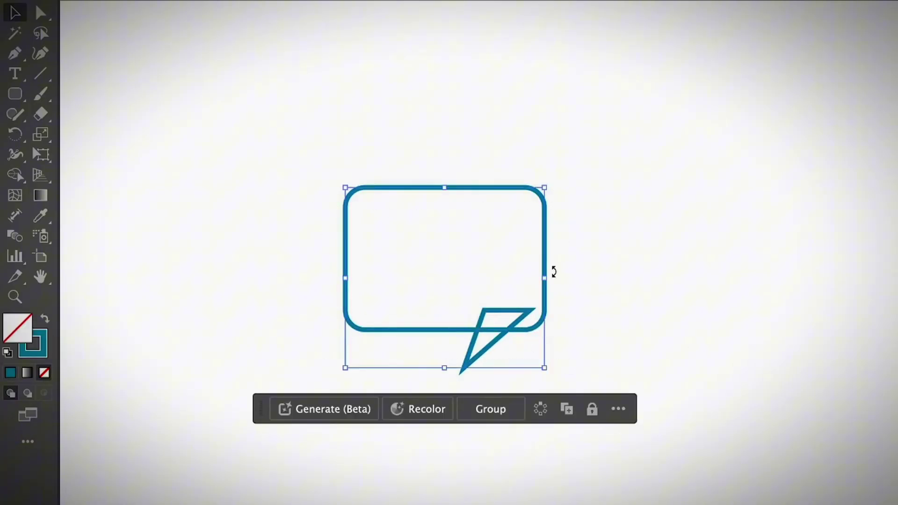
{"action": "left_click", "coordinate": [18, 177]}
{"action": "mouse_move", "coordinate": [486, 269]}
{"action": "left_mouse_down"}
{"action": "mouse_move", "coordinate": [502, 316]}
{"action": "mouse_move", "coordinate": [486, 350]}
{"action": "left_mouse_up"}
{"action": "key", "text": "v"}
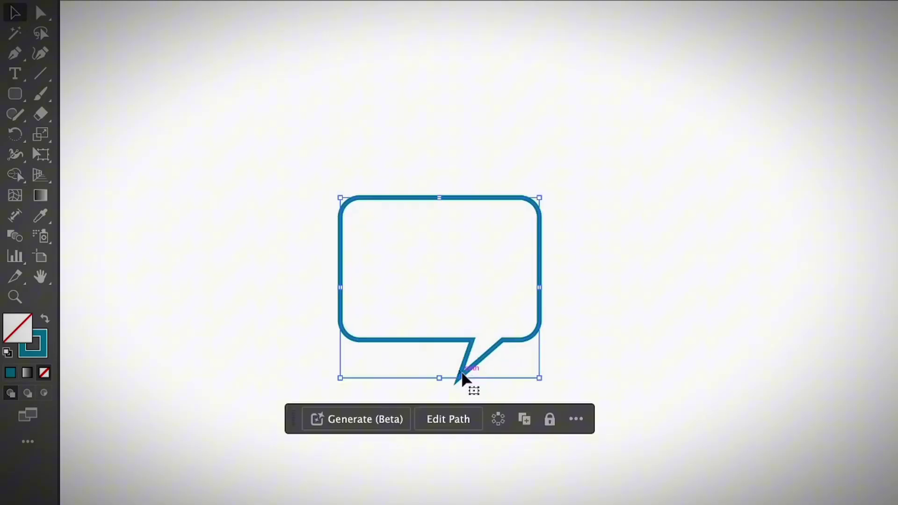
{"action": "key", "text": "a"}
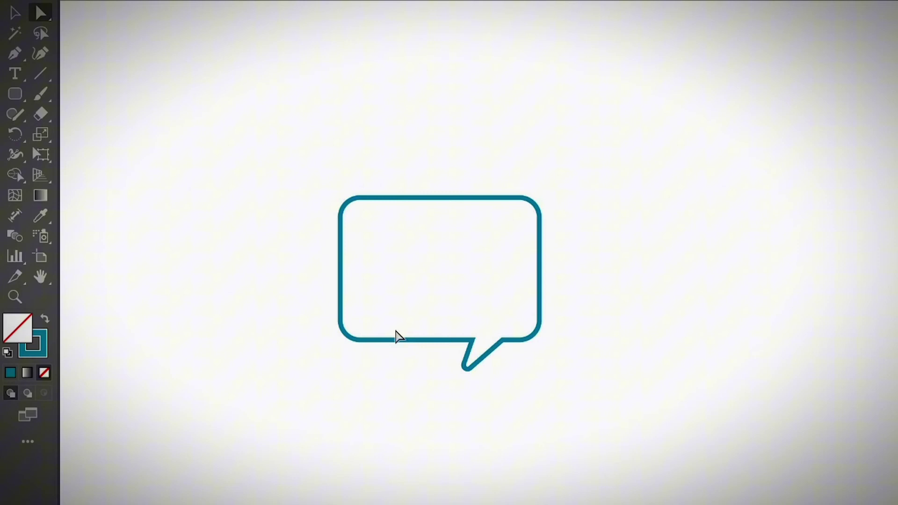
- Select the finished speech bubble and nudge the new circle slightly to the right
{"action": "key", "text": "v"}
{"action": "left_click_drag", "start_coordinate": [296, 139], "coordinate": [557, 422]}
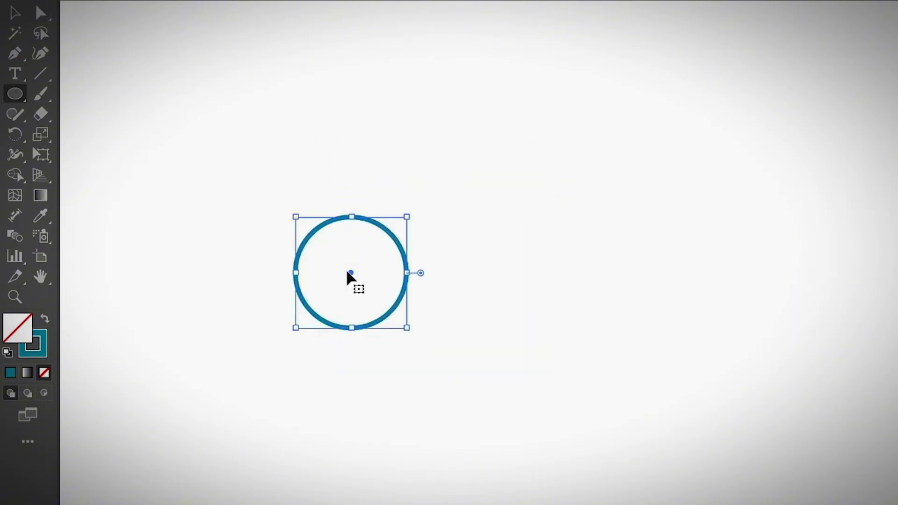
{"action": "left_click_drag", "start_coordinate": [350, 273], "coordinate": [406, 274]}
- Select both circles and delete the left and right crescents with Shape Builder, leaving the lens
{"action": "key", "text": "v"}
{"action": "key", "text": "ctrl+a"}
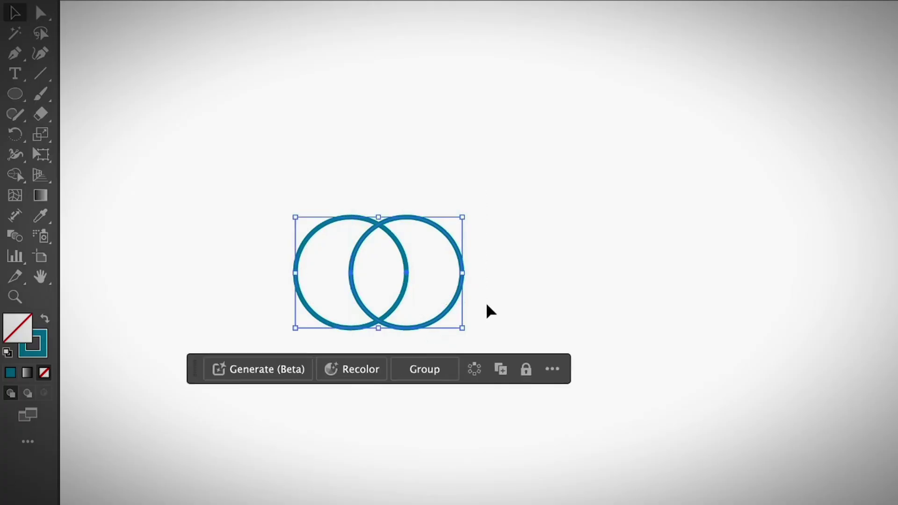
{"action": "left_click", "coordinate": [14, 177]}
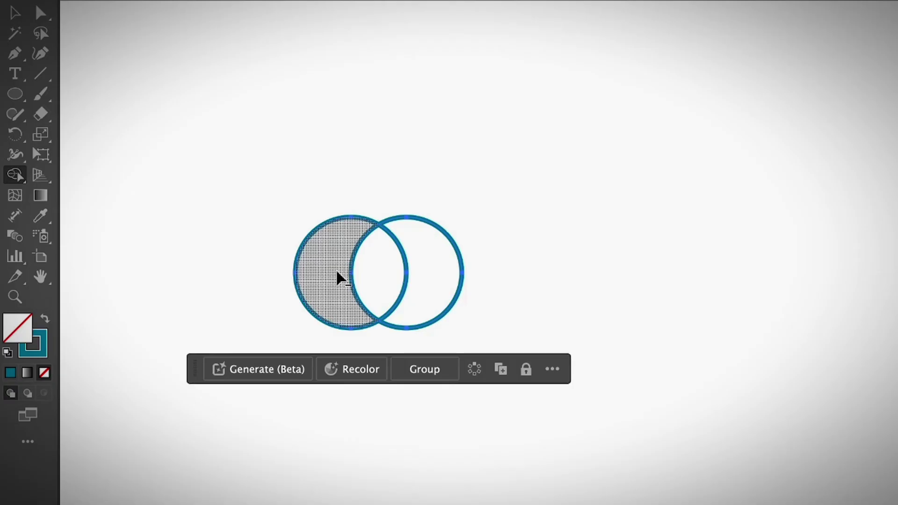
{"action": "left_click", "coordinate": [340, 278], "text": "alt"}
{"action": "left_click", "coordinate": [449, 275], "text": "alt"}
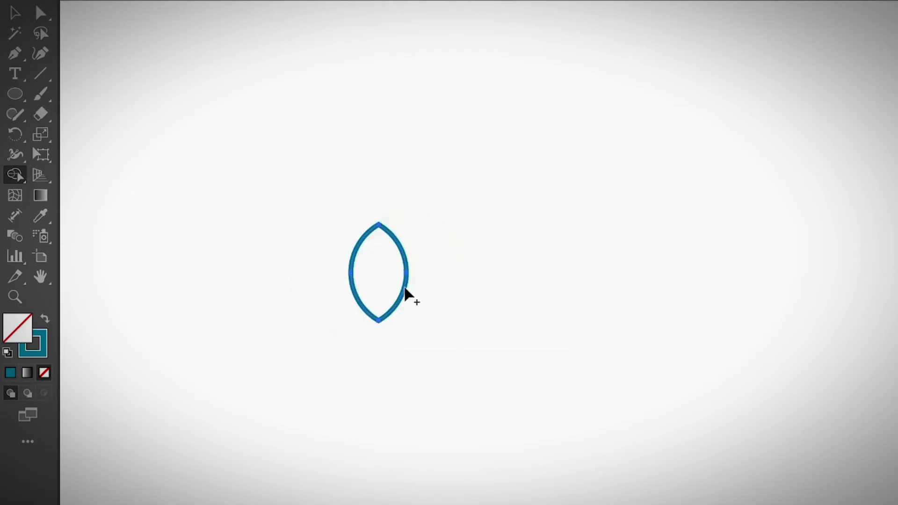
- Duplicate the lens to the right, tilt the copy and nudge it slightly down
{"action": "key", "text": "v"}
{"action": "left_click", "coordinate": [405, 298]}
{"action": "left_click_drag", "start_coordinate": [405, 299], "coordinate": [437, 337]}
{"action": "left_click", "coordinate": [492, 297]}
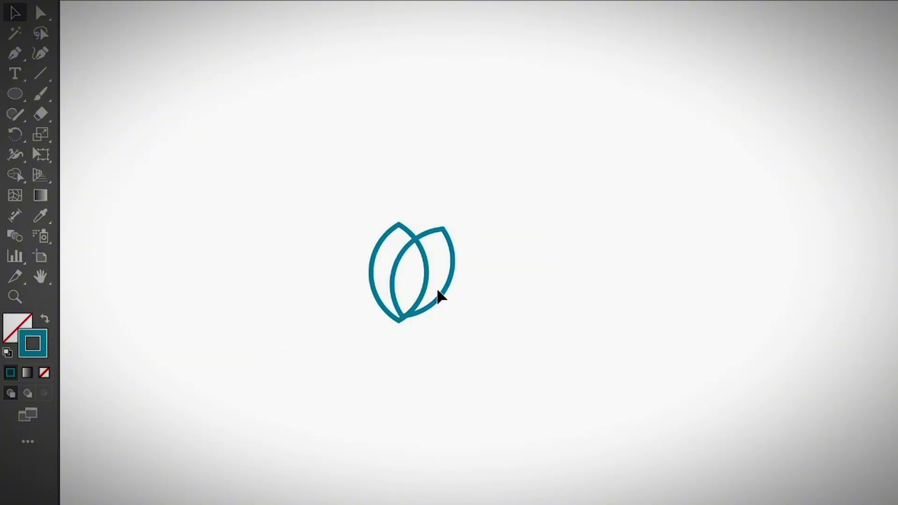
{"action": "left_click_drag", "start_coordinate": [441, 294], "coordinate": [441, 298]}
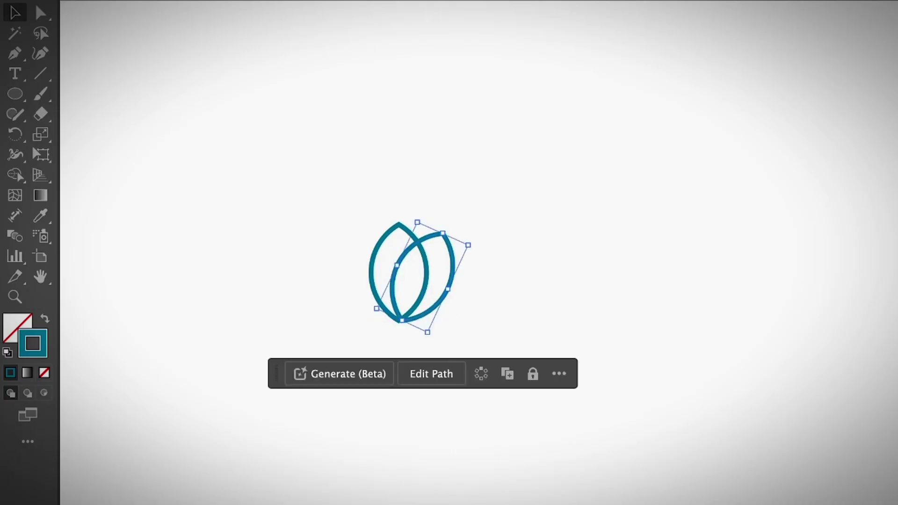
{"action": "left_click", "coordinate": [460, 296]}
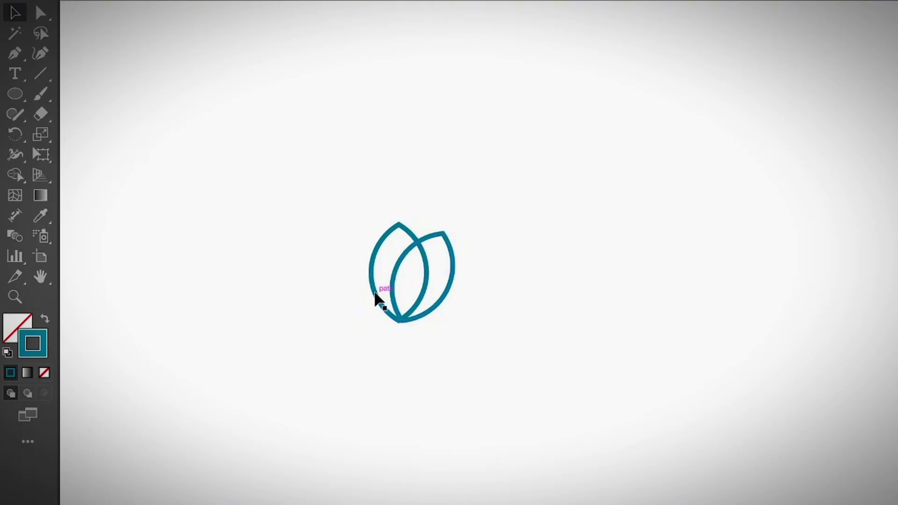
- Duplicate a lens to the left, tilt it about 11.55° and position it to complete the lotus
{"action": "left_click_drag", "start_coordinate": [376, 298], "coordinate": [353, 301]}
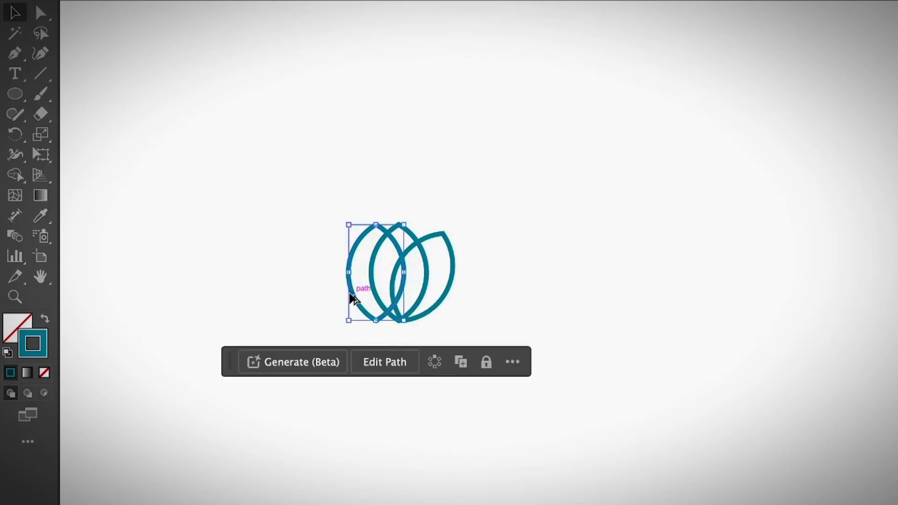
{"action": "left_click_drag", "start_coordinate": [409, 321], "coordinate": [426, 318]}
{"action": "left_click_drag", "start_coordinate": [367, 316], "coordinate": [394, 323]}
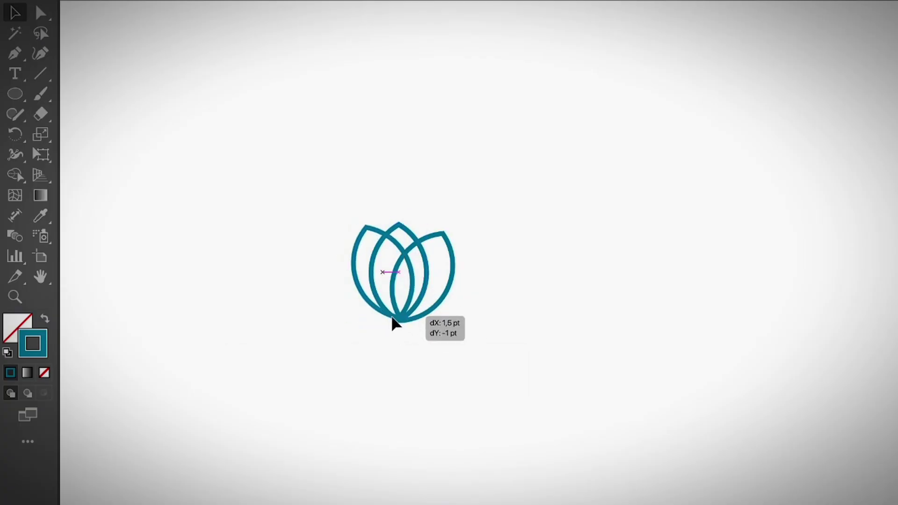
{"action": "left_click_drag", "start_coordinate": [475, 335], "coordinate": [332, 241]}
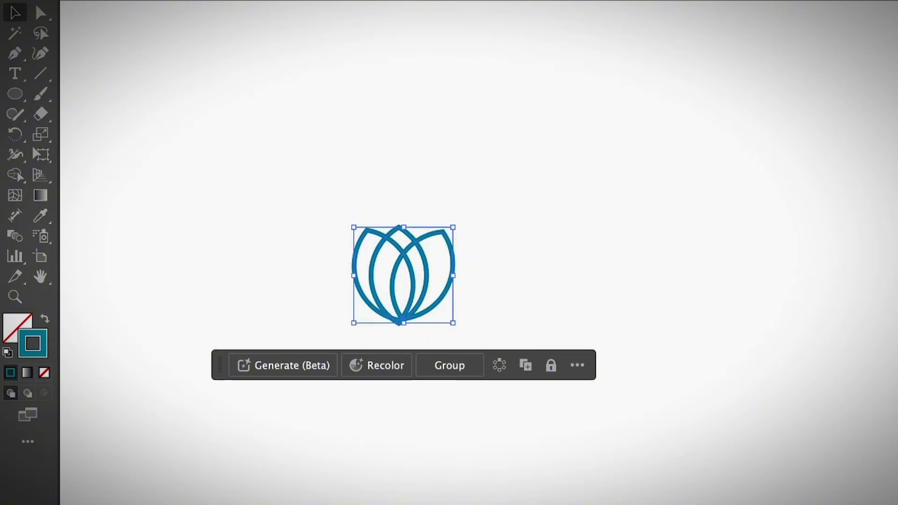
{"action": "left_click", "coordinate": [505, 347]}
{"action": "left_click_drag", "start_coordinate": [470, 335], "coordinate": [390, 305]}
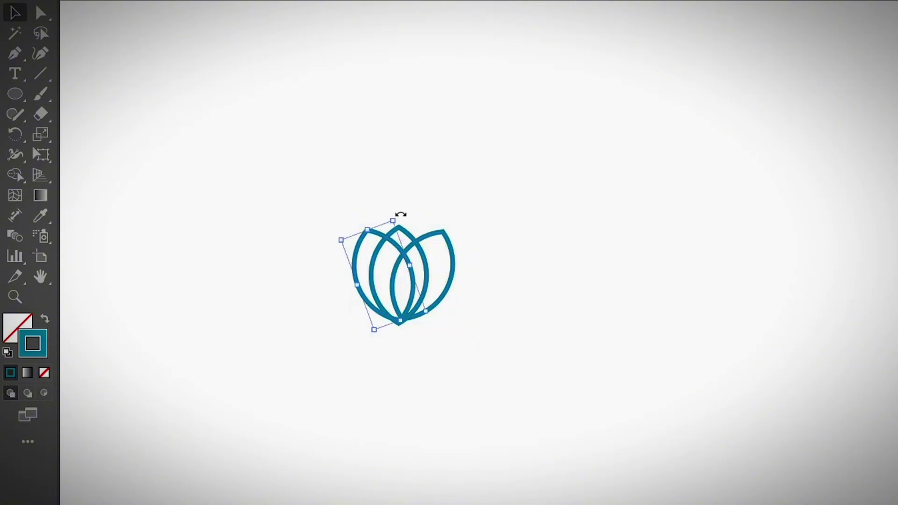
{"action": "left_click_drag", "start_coordinate": [401, 215], "coordinate": [347, 283]}
{"action": "left_click", "coordinate": [490, 292]}
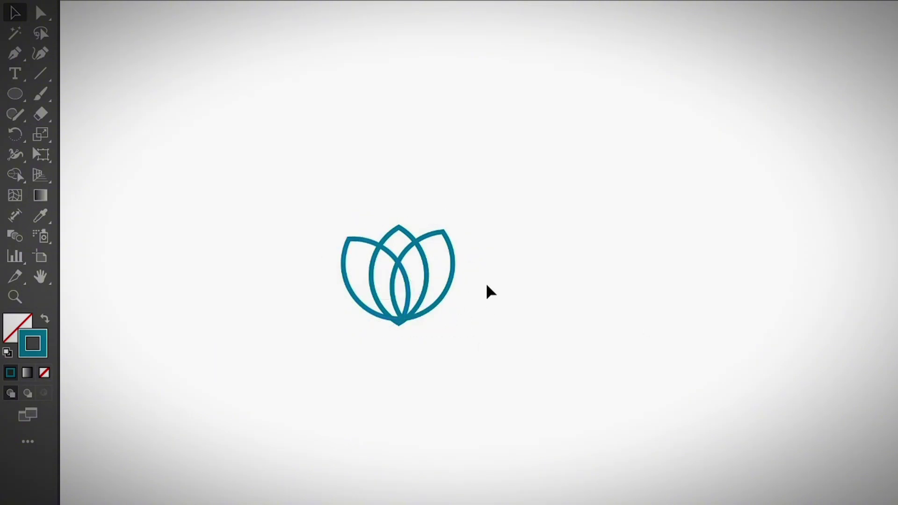
- Select all three lenses and merge the centre regions into one whole middle petal with Shape Builder
{"action": "left_click_drag", "start_coordinate": [482, 318], "coordinate": [292, 210]}
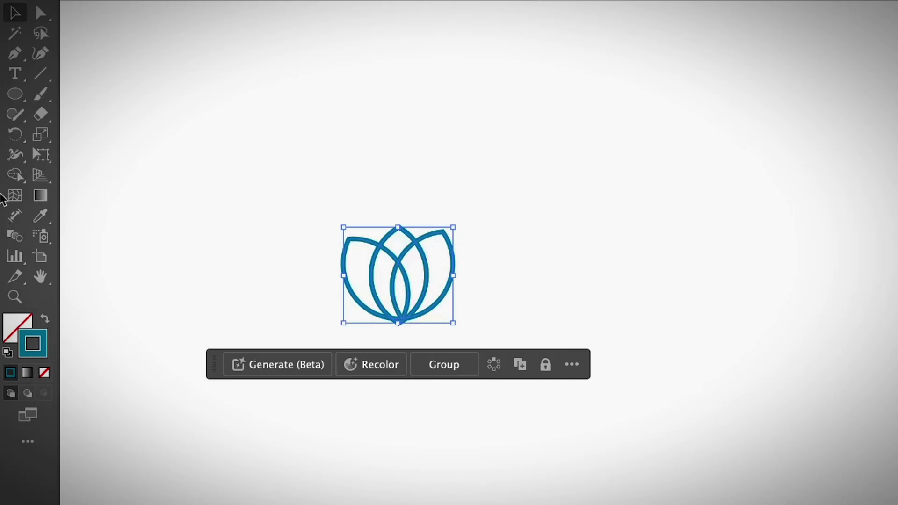
{"action": "key", "text": "shift+m"}
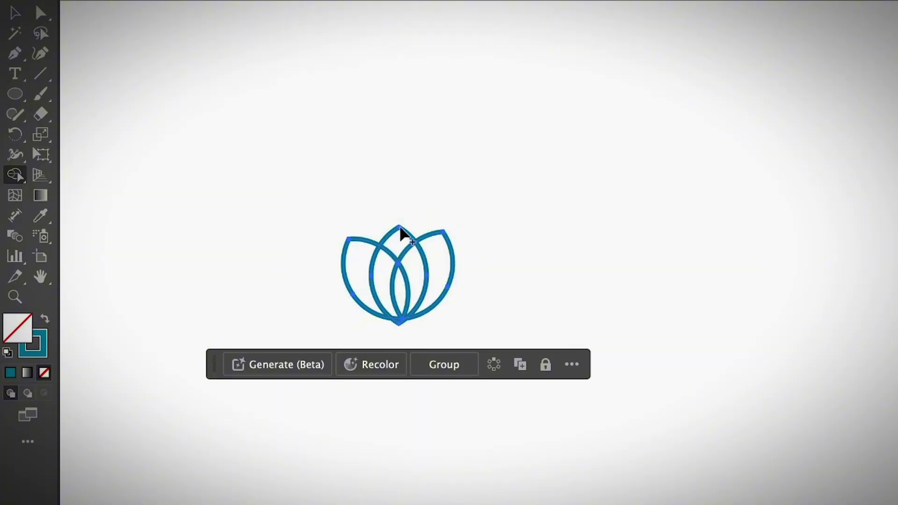
{"action": "mouse_move", "coordinate": [401, 241]}
{"action": "left_mouse_down"}
{"action": "mouse_move", "coordinate": [390, 285]}
{"action": "mouse_move", "coordinate": [398, 290]}
{"action": "mouse_move", "coordinate": [420, 275]}
{"action": "left_mouse_up"}
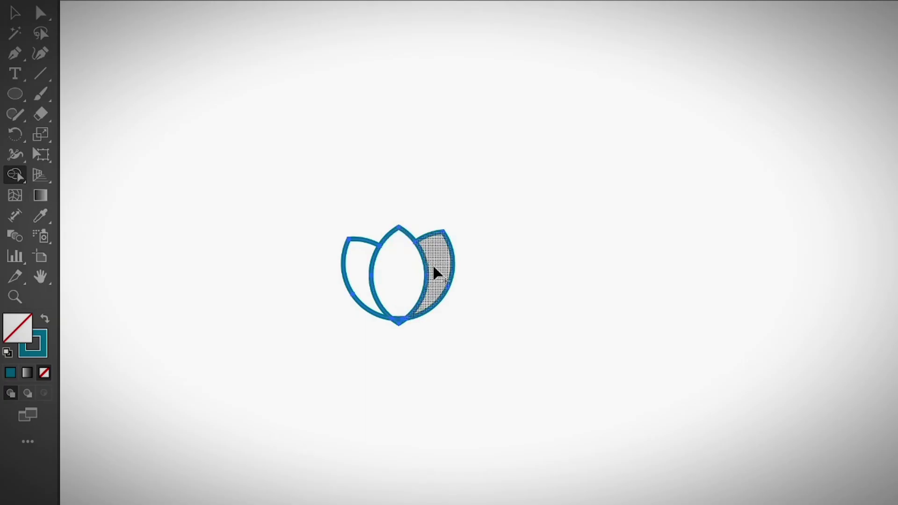
- Reposition the right petal so the lotus sits symmetrically
{"action": "left_click", "coordinate": [15, 13]}
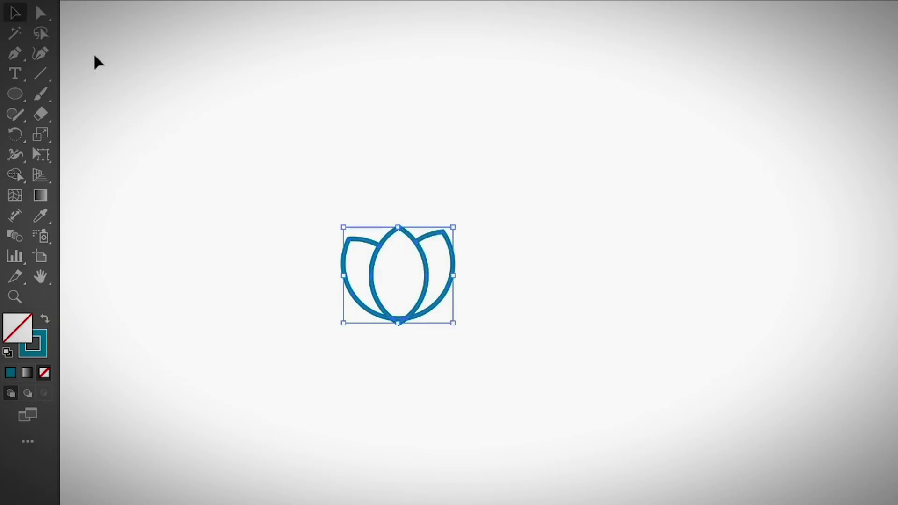
{"action": "left_click", "coordinate": [477, 305]}
{"action": "left_click_drag", "start_coordinate": [453, 293], "coordinate": [462, 298]}
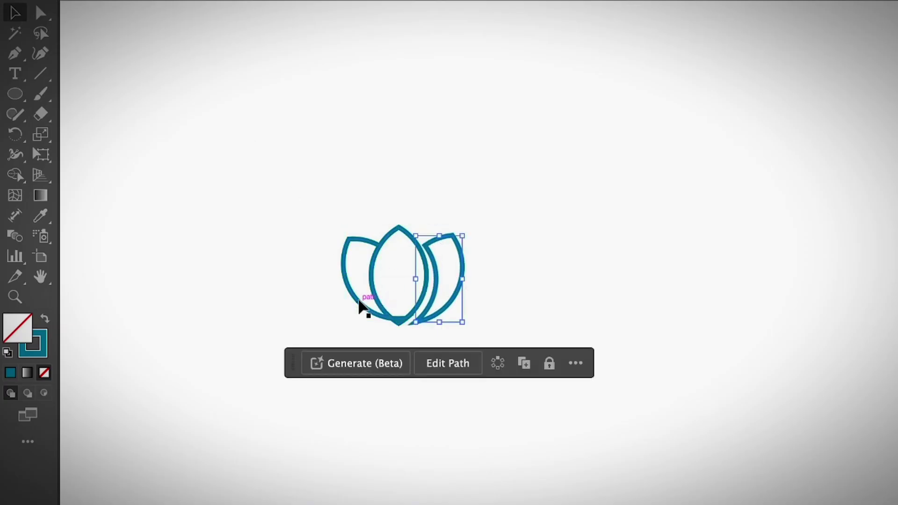
{"action": "left_click_drag", "start_coordinate": [361, 306], "coordinate": [353, 308]}
{"action": "left_click", "coordinate": [473, 317]}
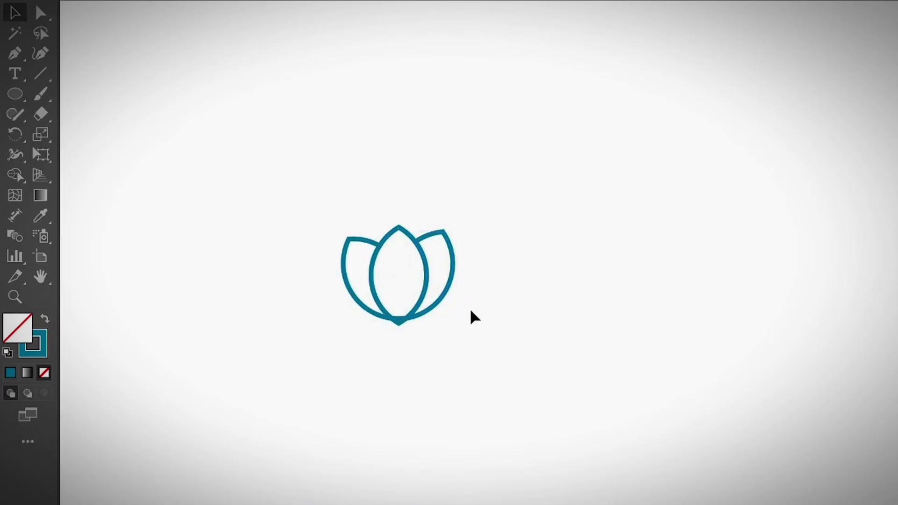
- Give the petals solid fills with no outline: teal right, purple left, blue centre
{"action": "left_click", "coordinate": [449, 296]}
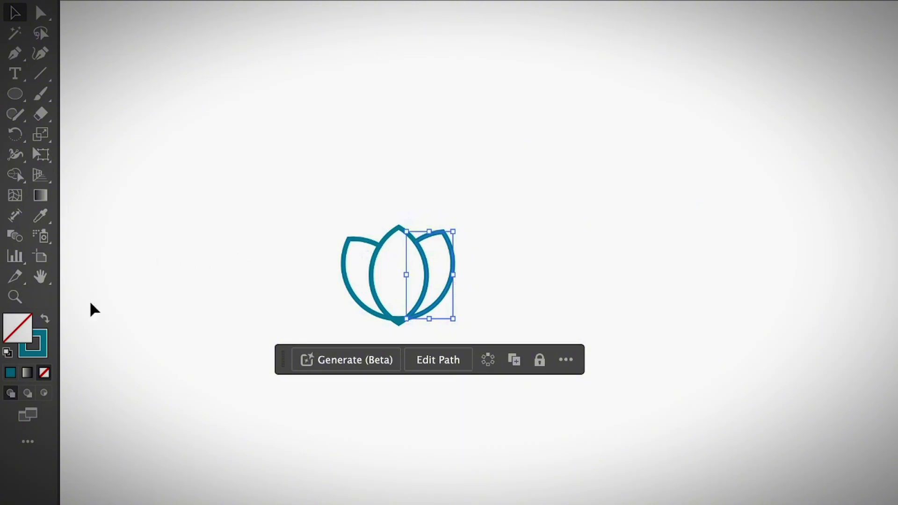
{"action": "left_click", "coordinate": [44, 320]}
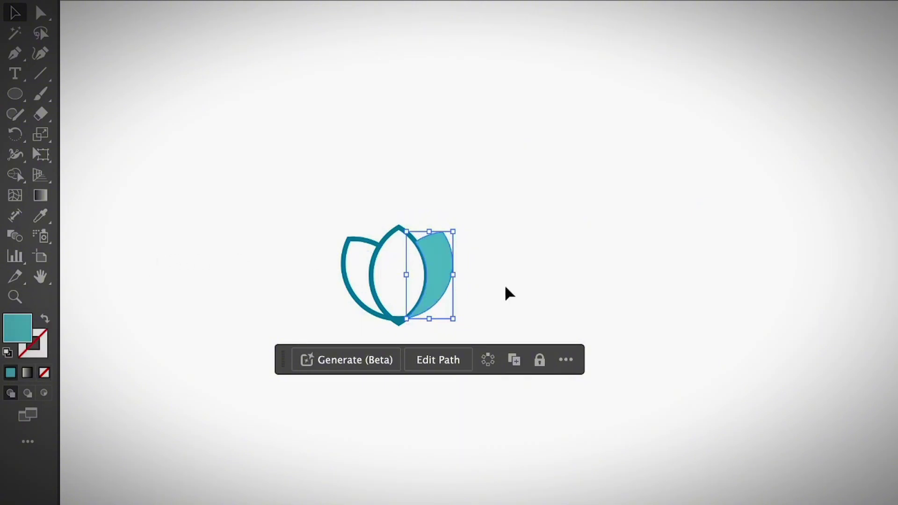
{"action": "left_click", "coordinate": [358, 280]}
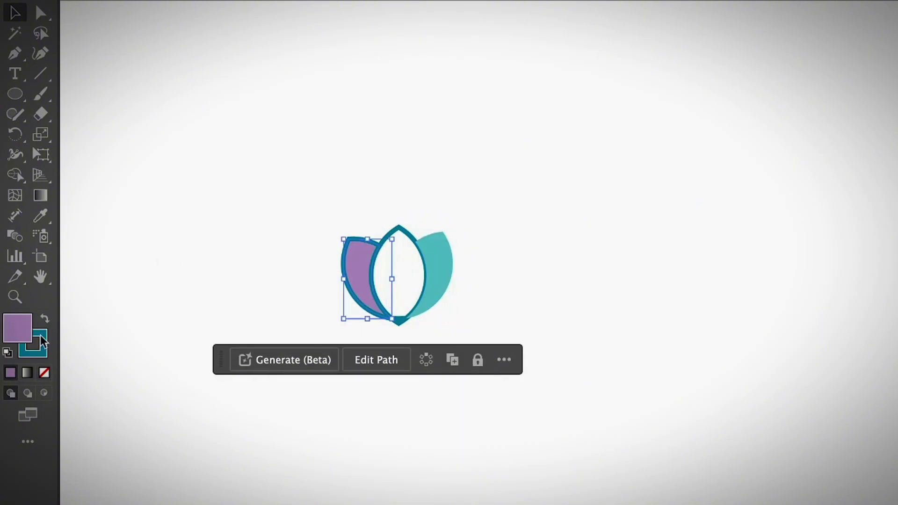
{"action": "left_click", "coordinate": [45, 352]}
{"action": "left_click", "coordinate": [44, 373]}
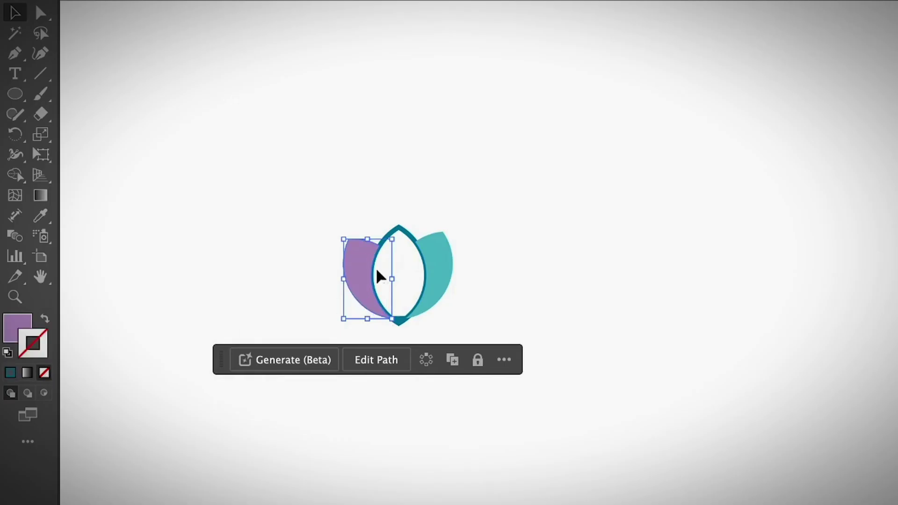
{"action": "left_click", "coordinate": [400, 234]}
{"action": "left_click", "coordinate": [45, 320]}
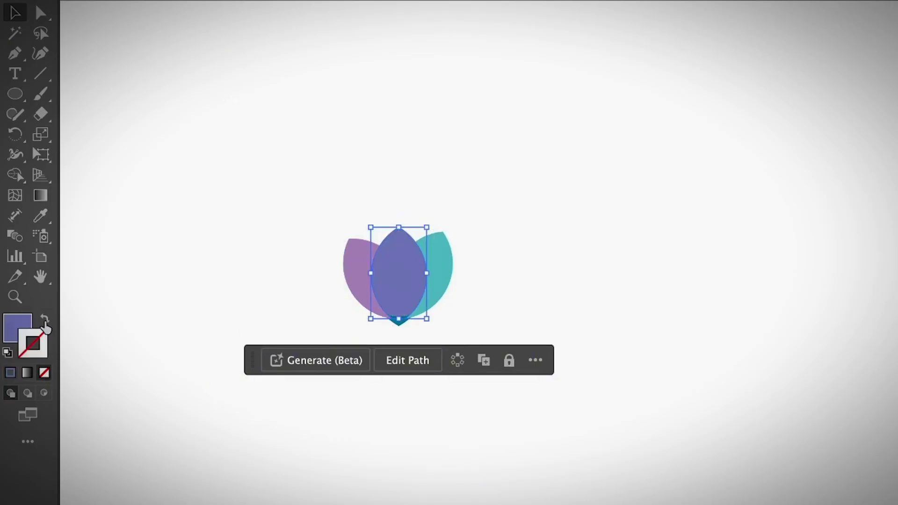
- Delete the leftover teal diamond under the lotus and select all three petals
{"action": "left_click", "coordinate": [399, 323]}
{"action": "left_click", "coordinate": [400, 338]}
{"action": "left_click", "coordinate": [399, 321]}
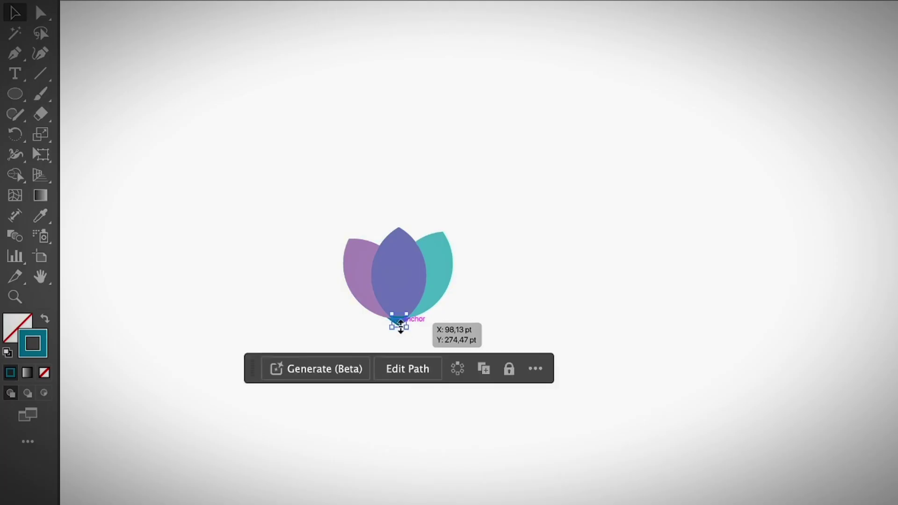
{"action": "key", "text": "Delete"}
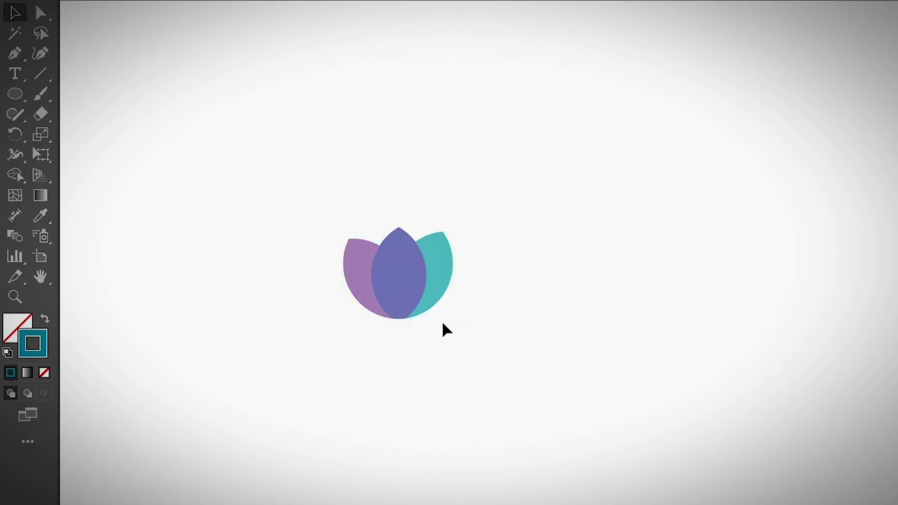
{"action": "key", "text": "ctrl+a"}
{"action": "left_click", "coordinate": [537, 279]}
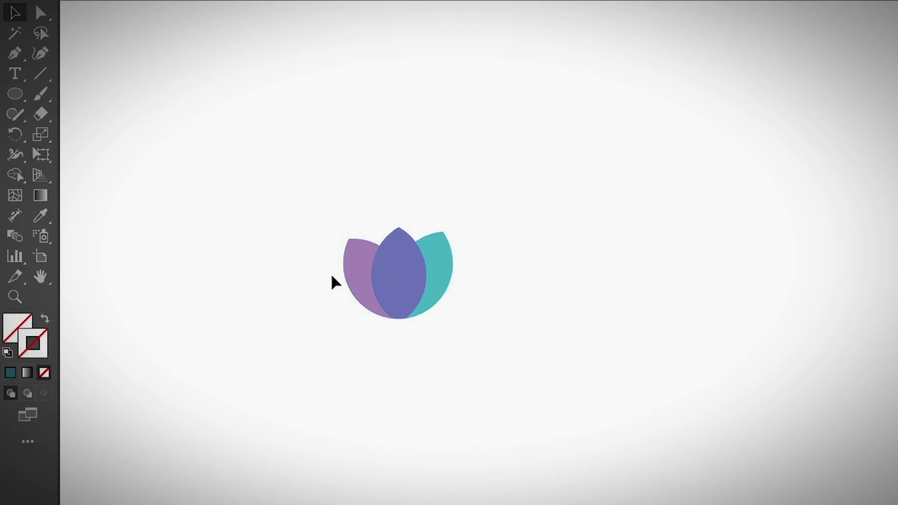